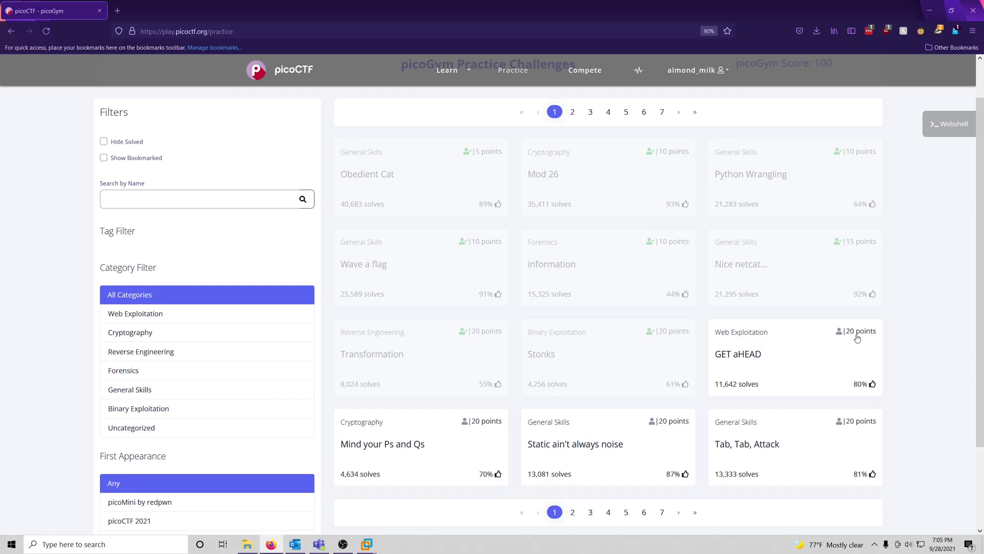
Step: Open the GET aHEAD challenge card from the picoGym practice list
click(768, 360)
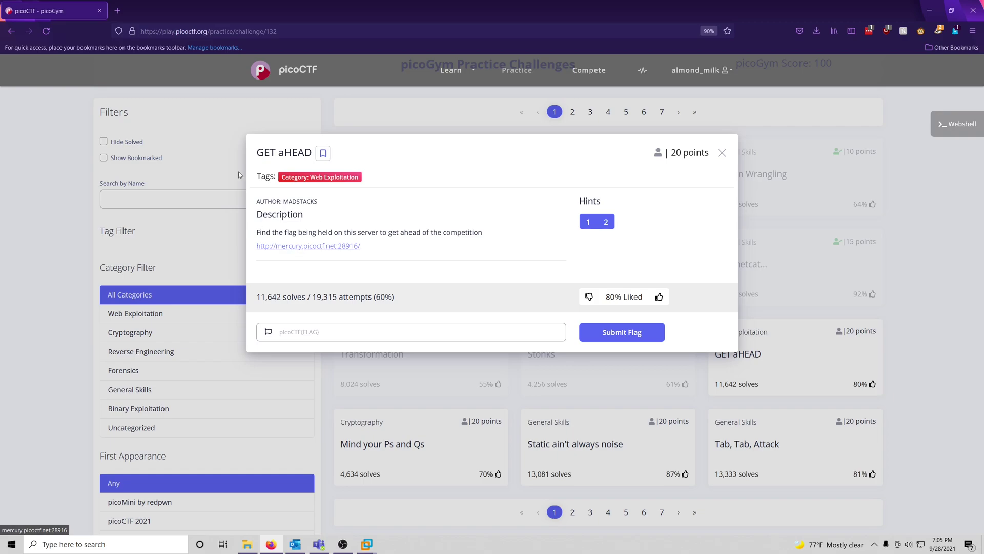
Step: Select, then deselect, the GET aHEAD challenge title text while reading the description
drag(251, 153, 310, 173)
click(366, 159)
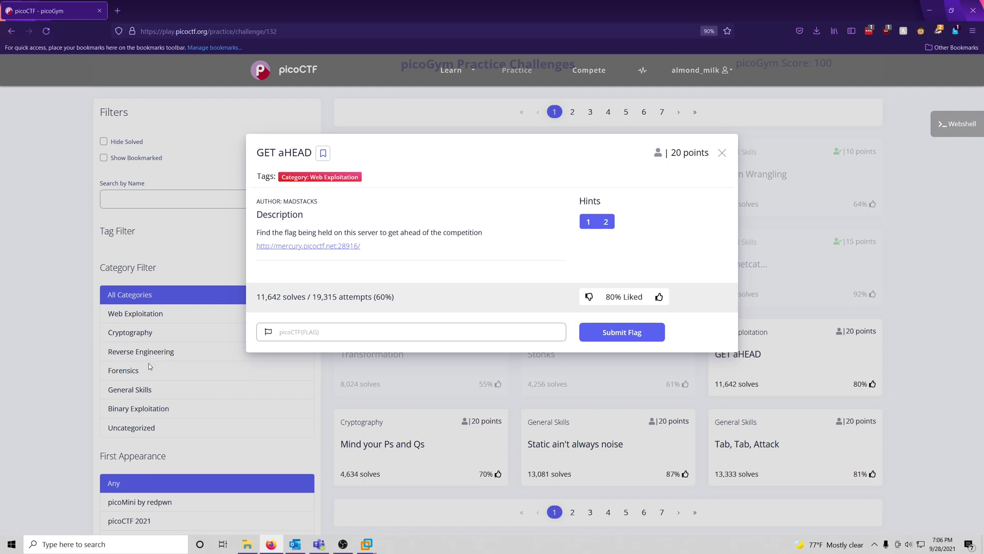
Step: Load the mercury.picoctf.net:28916 page with the Network panel recording, then choose Blue
middle_click(313, 248)
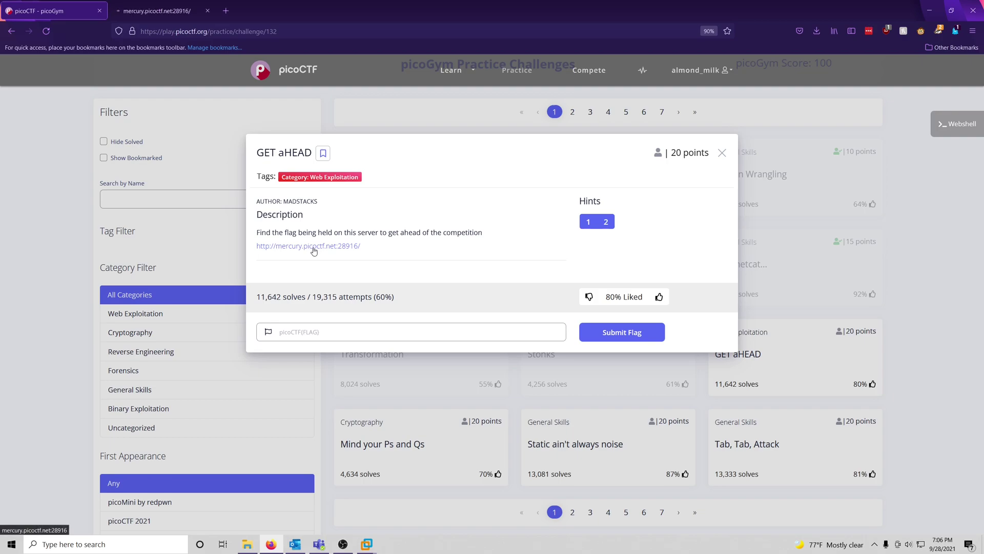
click(161, 5)
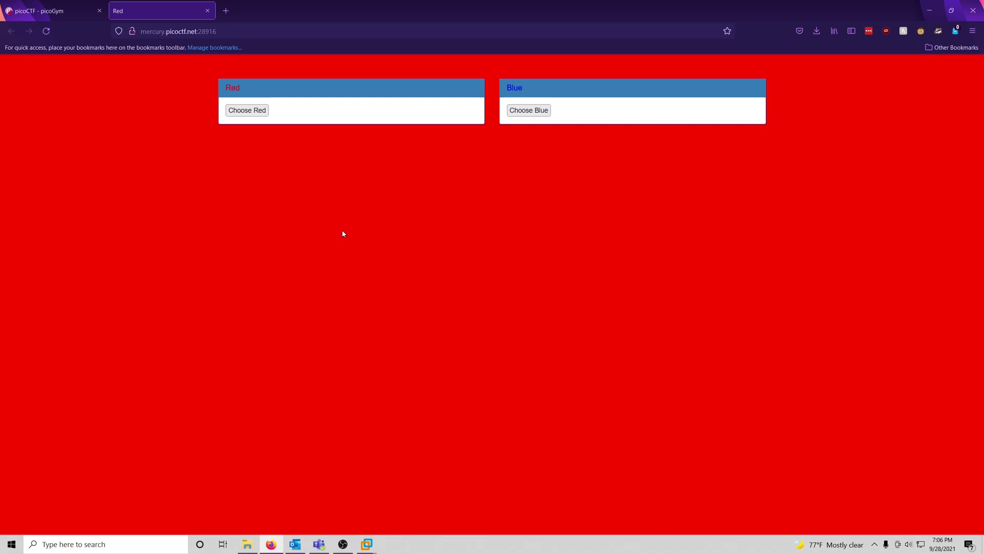
right_click(425, 222)
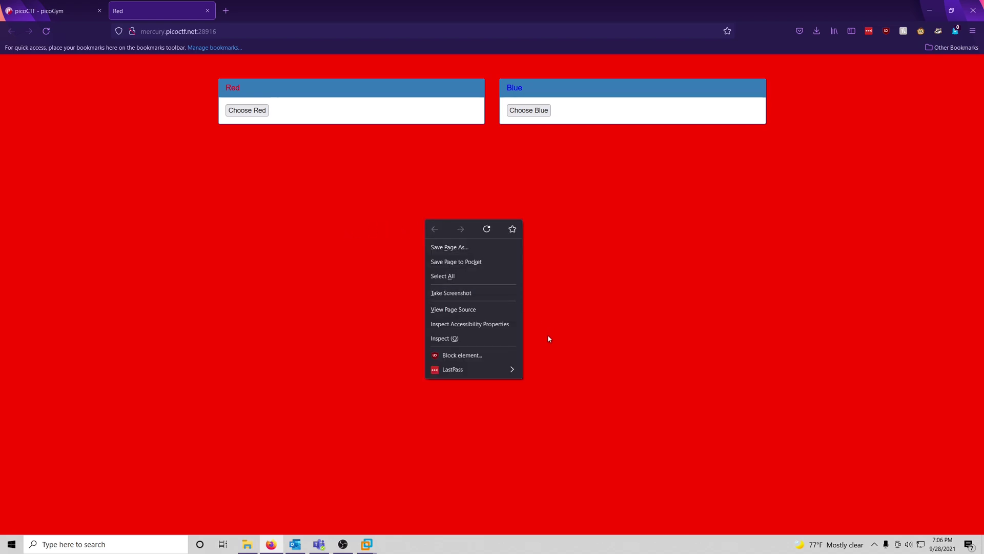
click(457, 338)
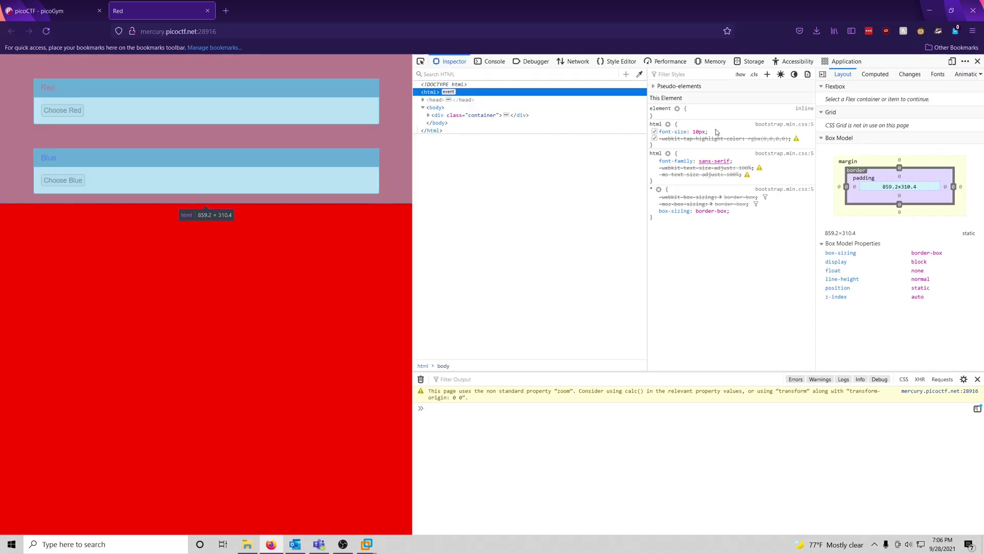
click(574, 61)
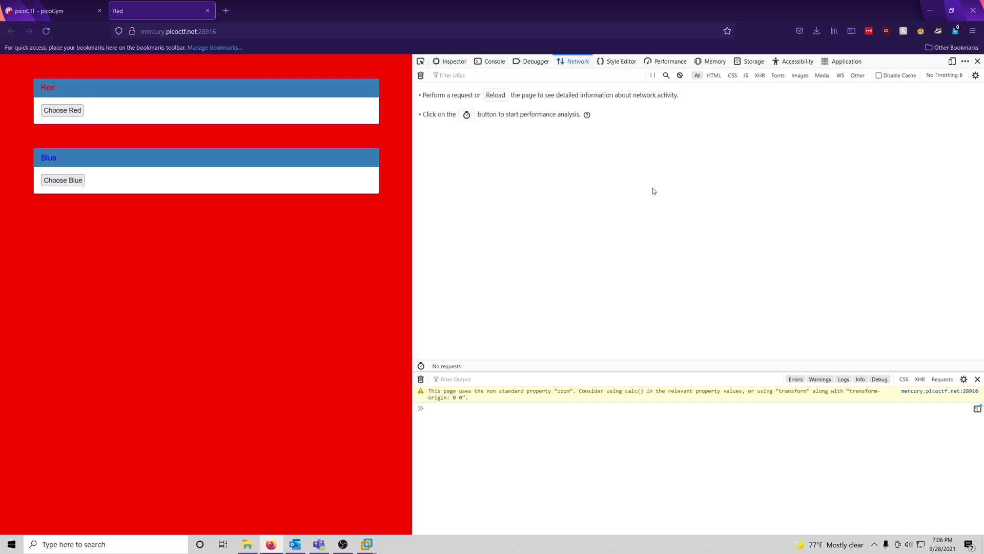
click(75, 180)
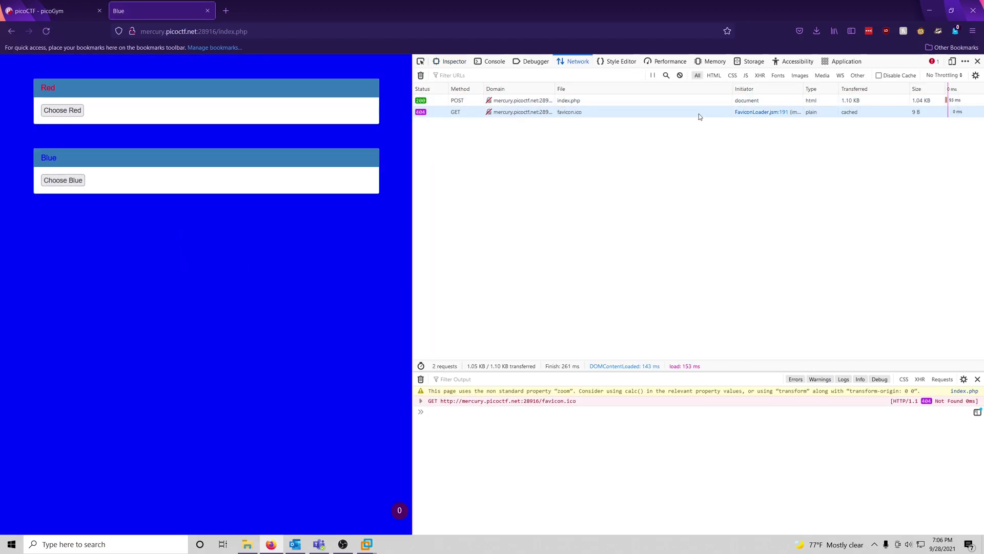
Step: Compare POST and GET index.php headers after choosing Red, examining Accept-Language en-US,en;q=0.5
click(465, 103)
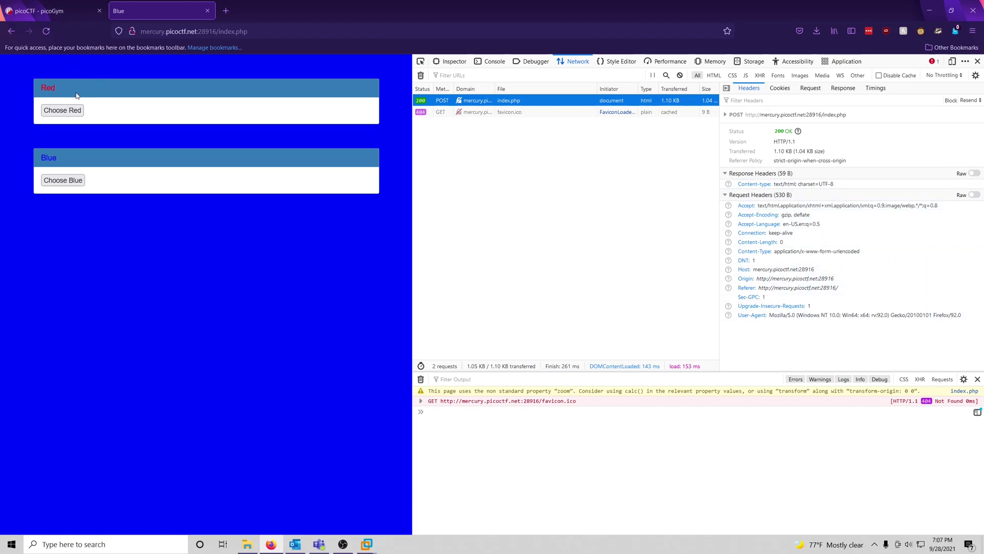
click(62, 110)
click(569, 101)
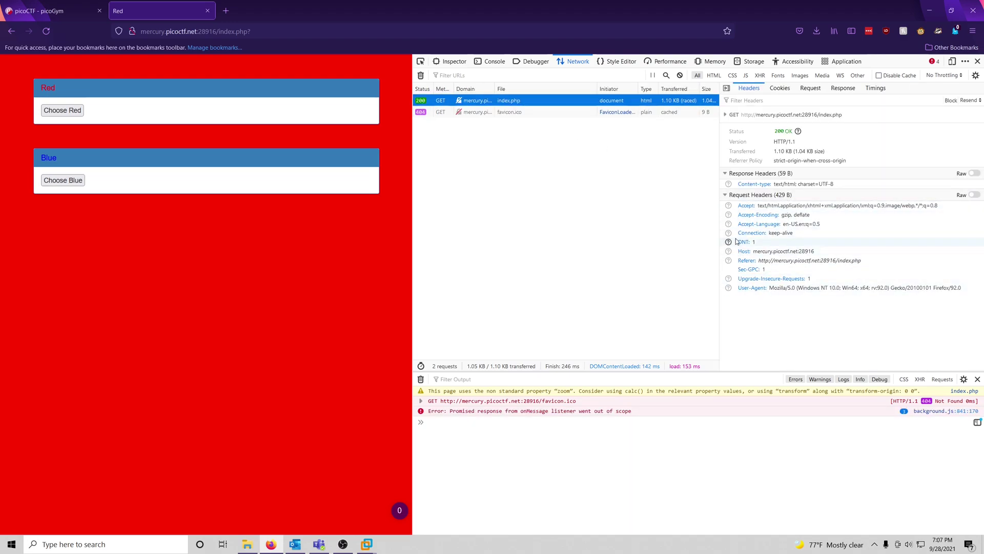
drag(738, 224, 778, 226)
click(778, 226)
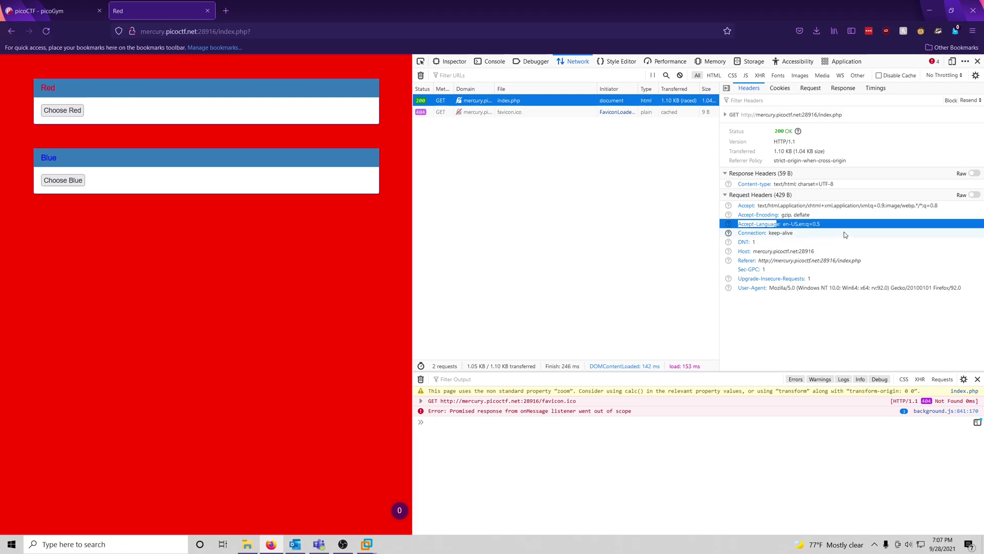
triple_click(783, 224)
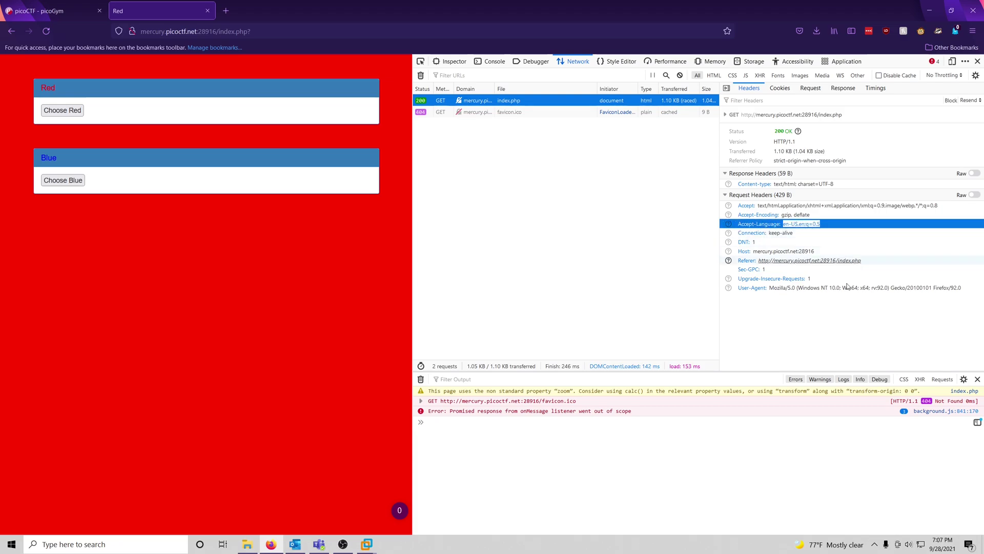
click(828, 319)
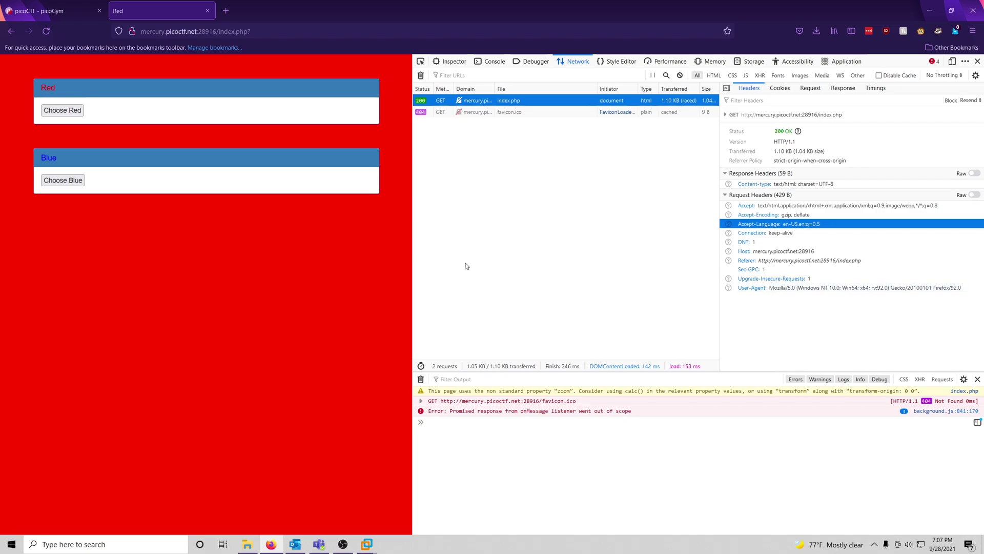
Step: Recheck the challenge, choose Blue then Red again, and re-inspect the index.php headers
click(92, 10)
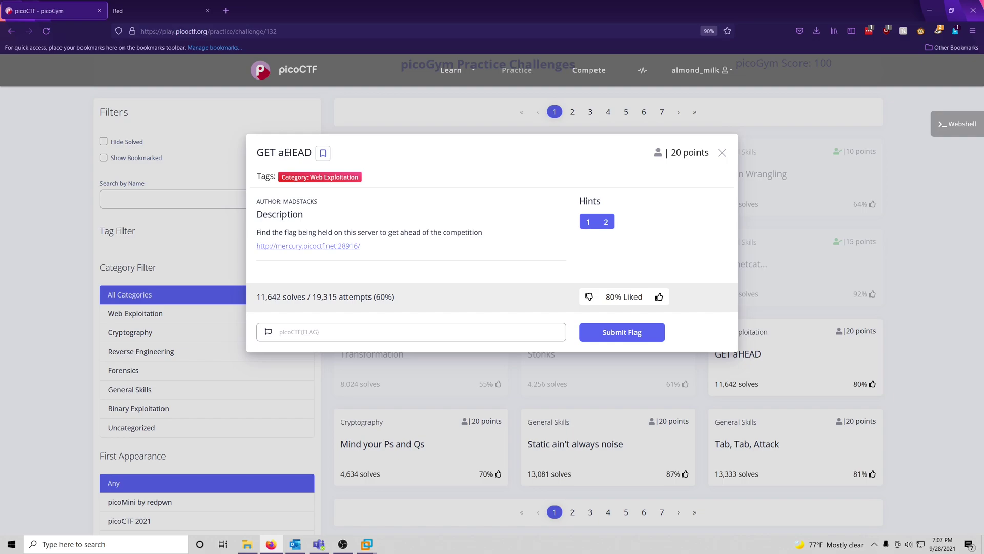
click(164, 5)
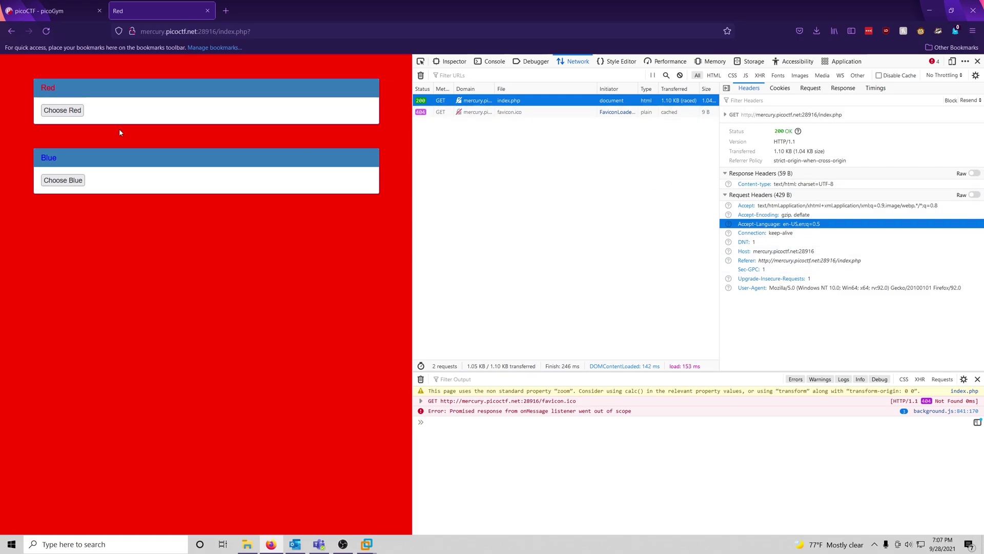
click(62, 180)
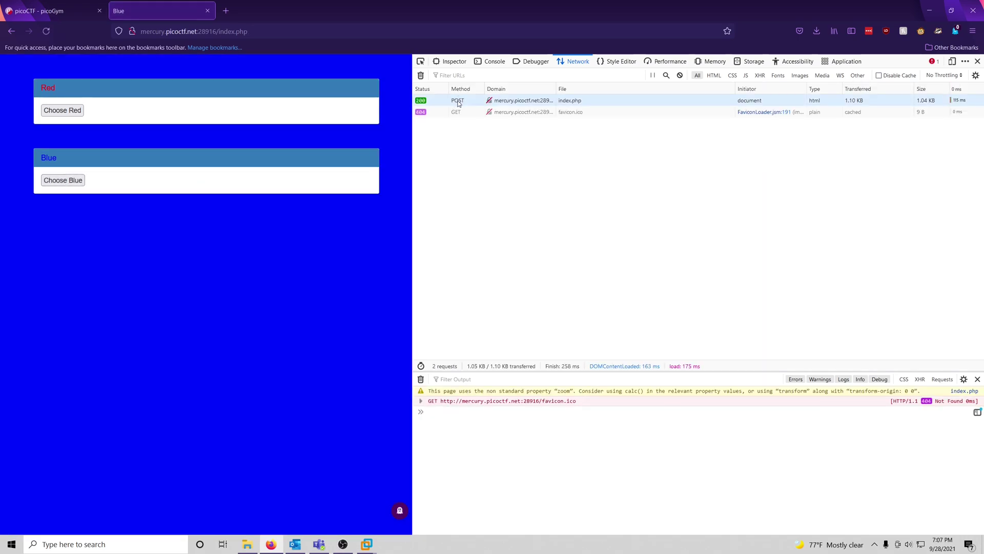
click(63, 110)
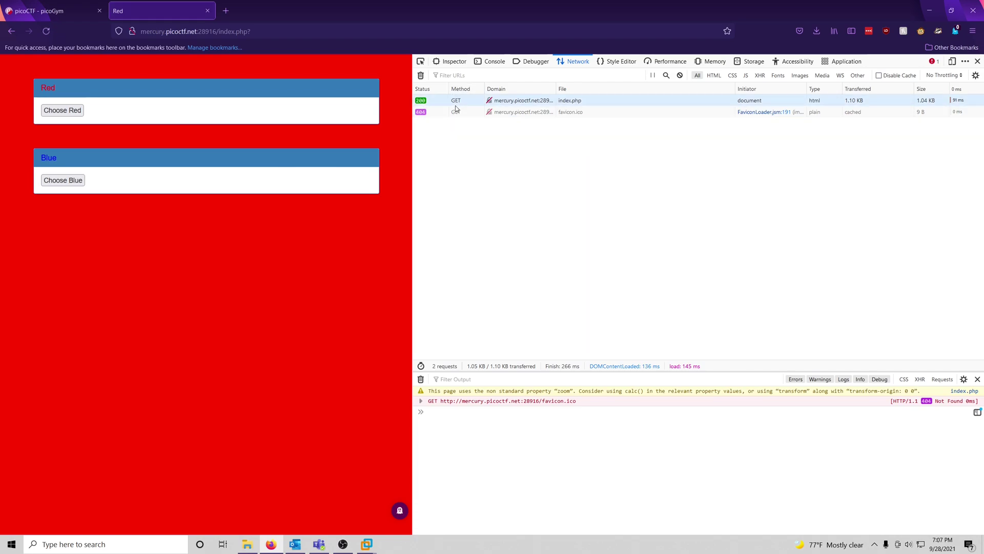
click(463, 102)
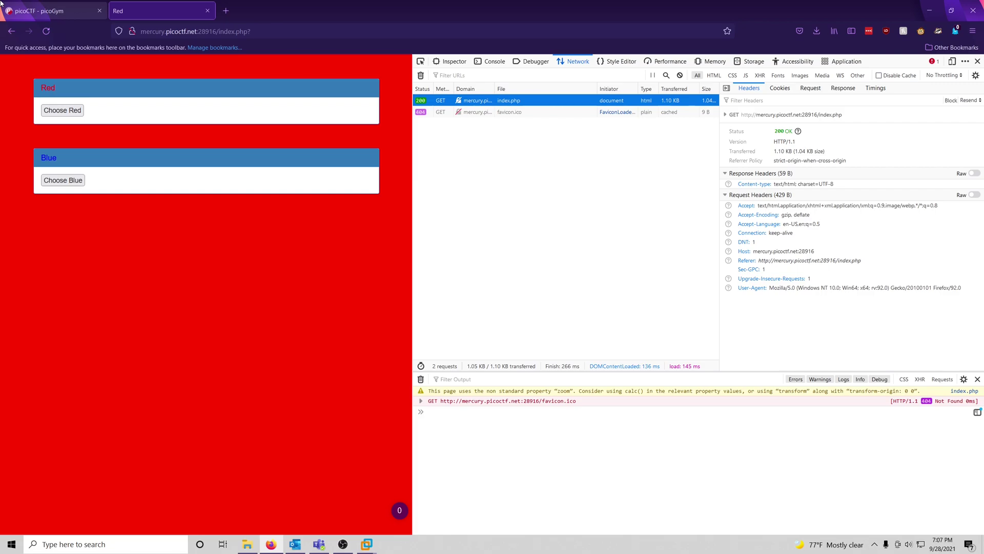
click(46, 12)
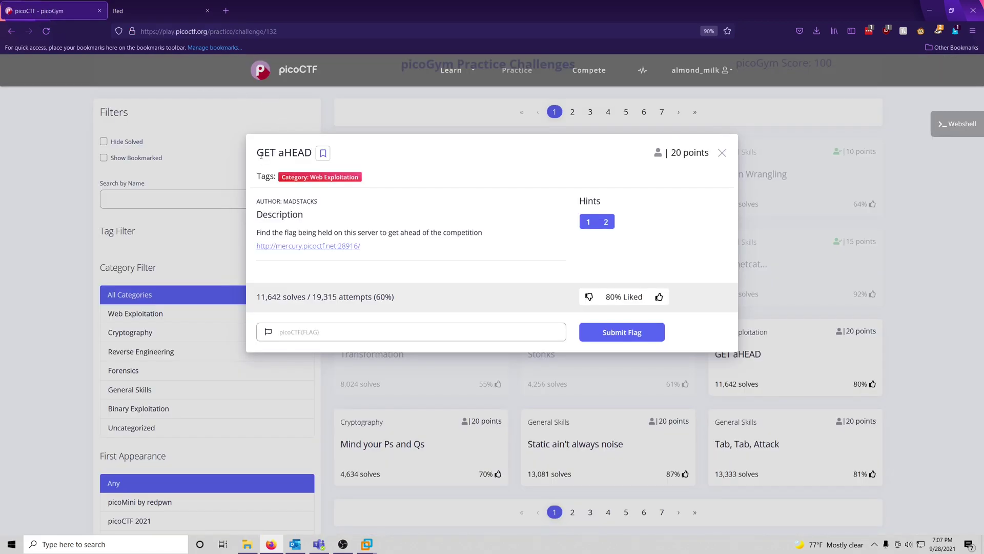
Step: Resend the index.php request with its method changed from GET to HEAD
drag(255, 153, 312, 153)
key(ctrl+Tab)
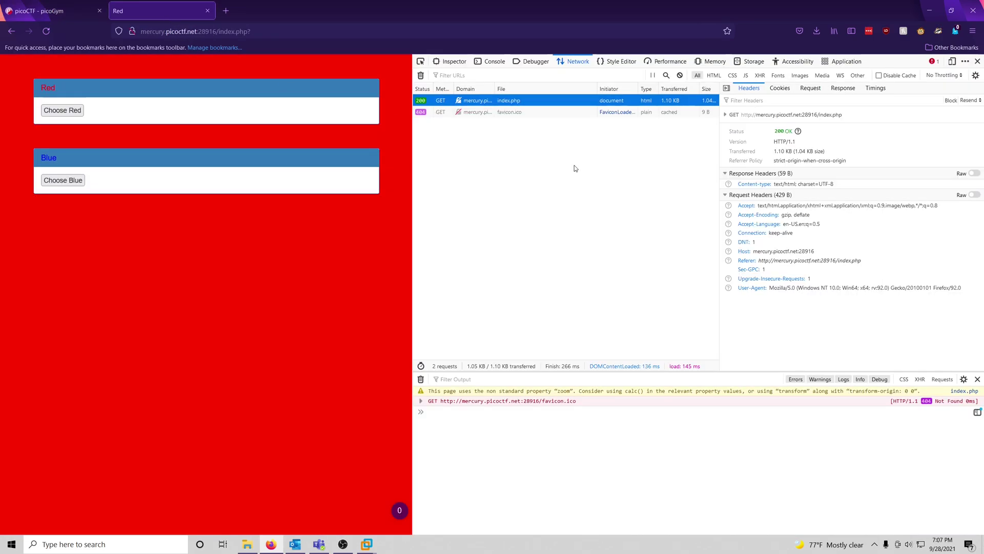
click(978, 105)
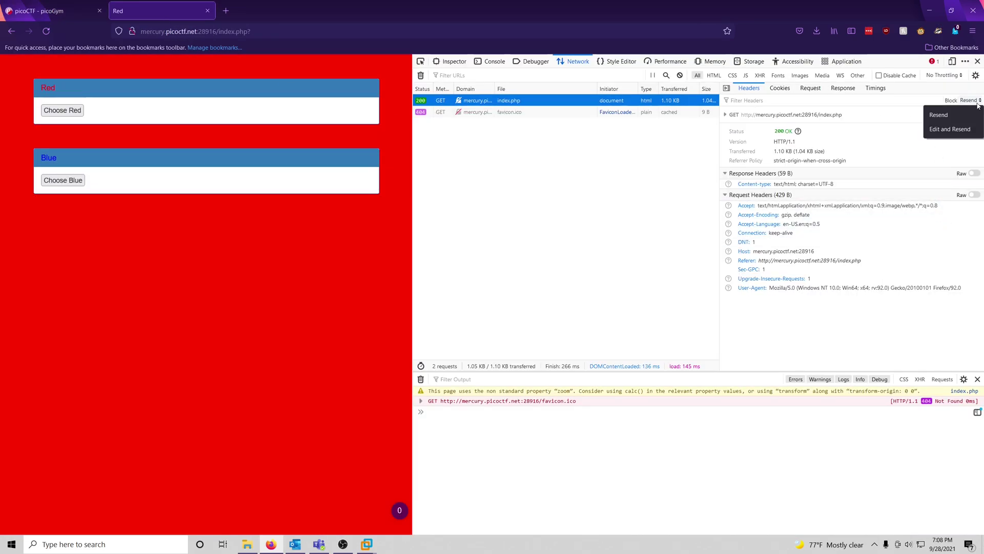
click(954, 132)
drag(753, 135, 684, 136)
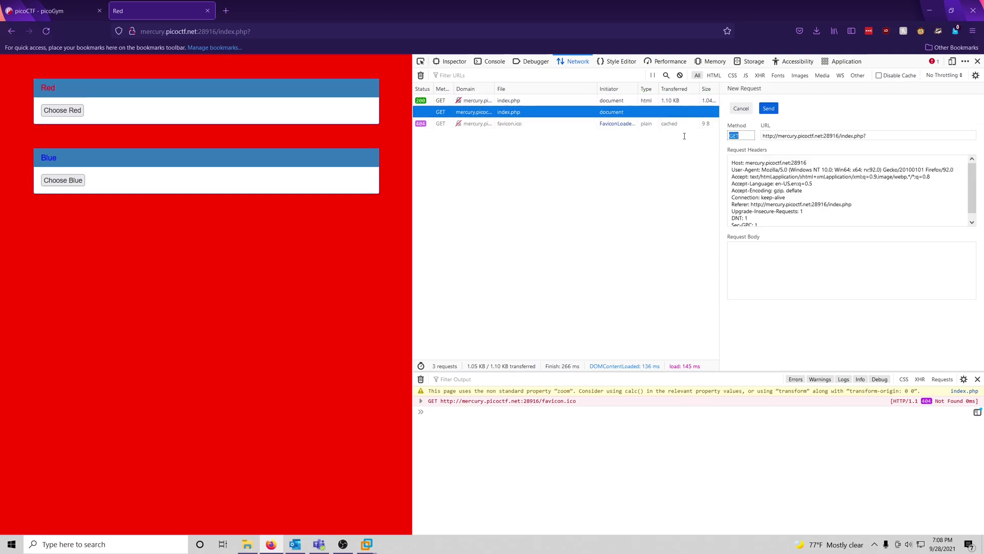
text(HEAD)
click(769, 109)
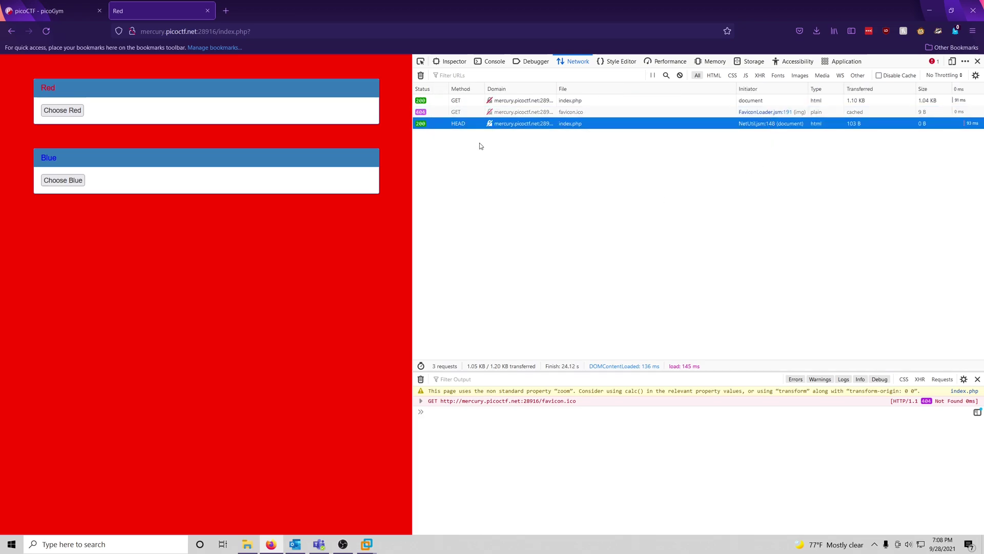
Step: Inspect the HEAD request's headers and browse its cookies, request, response, timings and stack-trace tabs
click(467, 113)
click(446, 125)
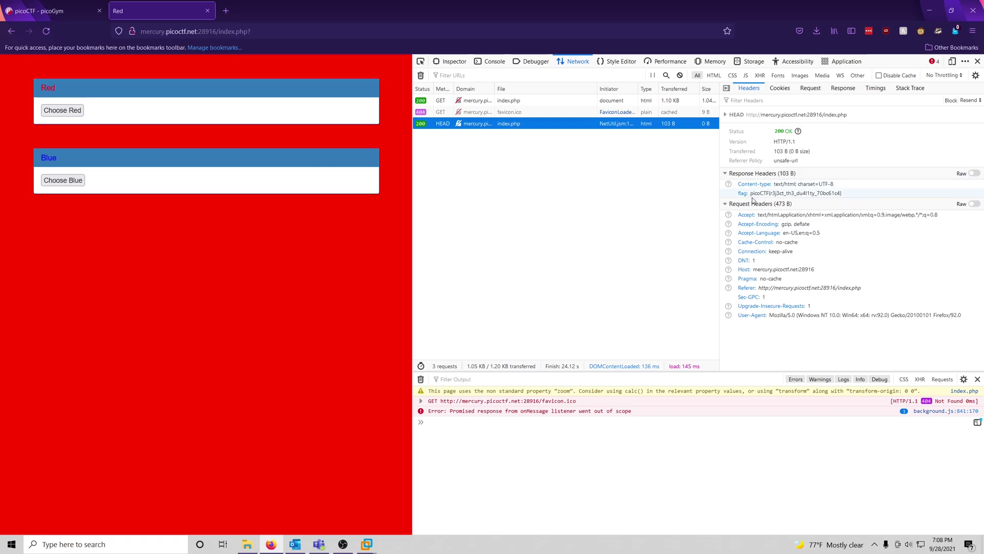
drag(750, 193, 843, 193)
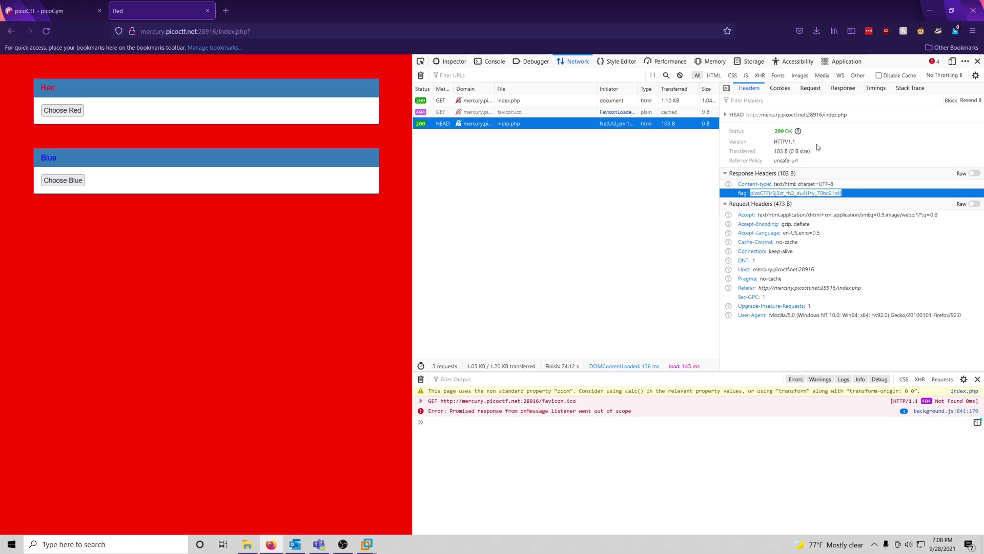
click(779, 90)
click(811, 89)
click(843, 90)
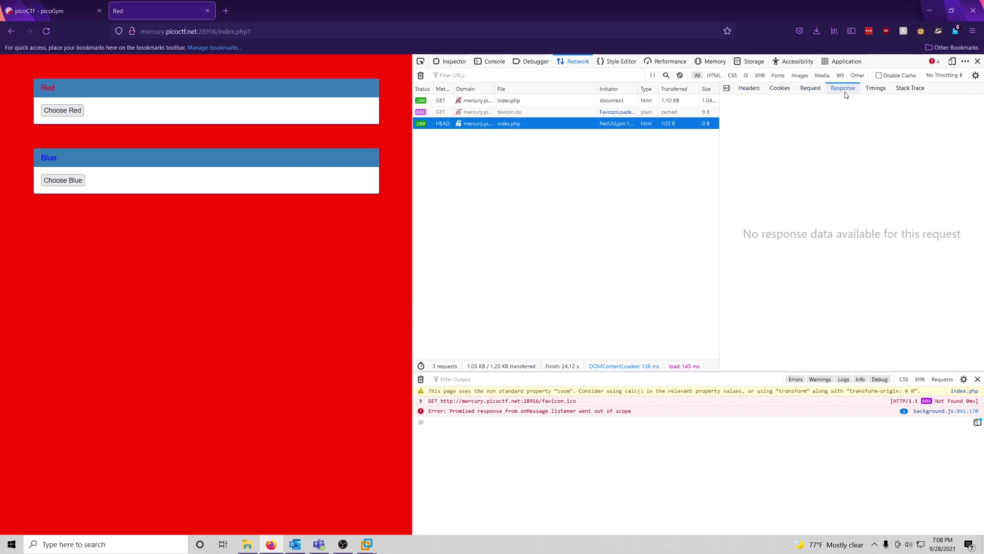
click(875, 89)
click(909, 89)
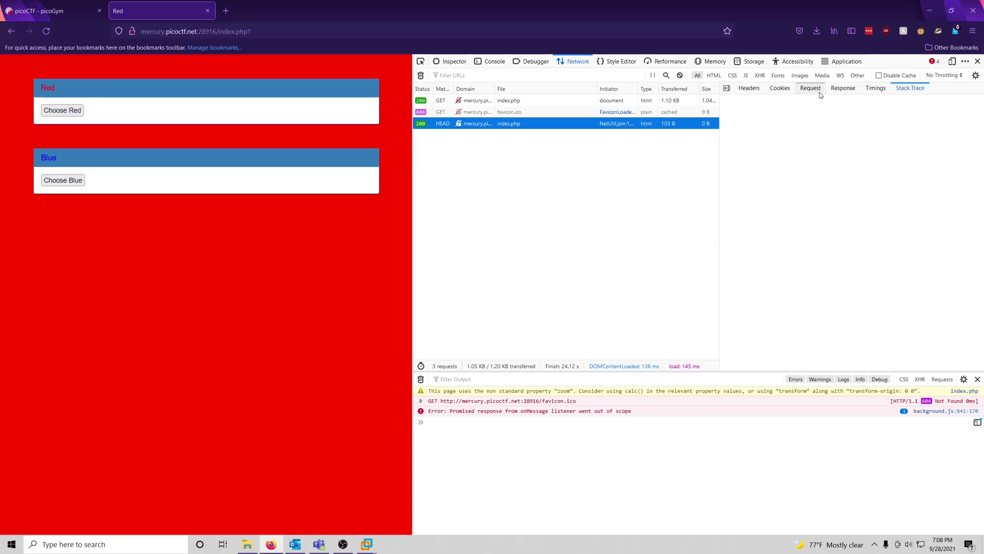
click(749, 89)
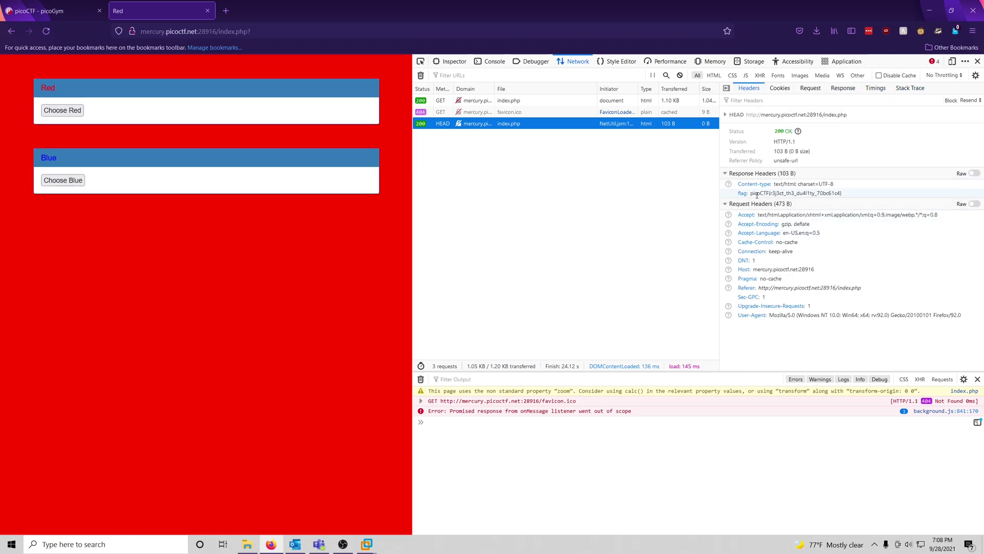
Step: Select the entire flag header value and copy it
drag(751, 194, 842, 193)
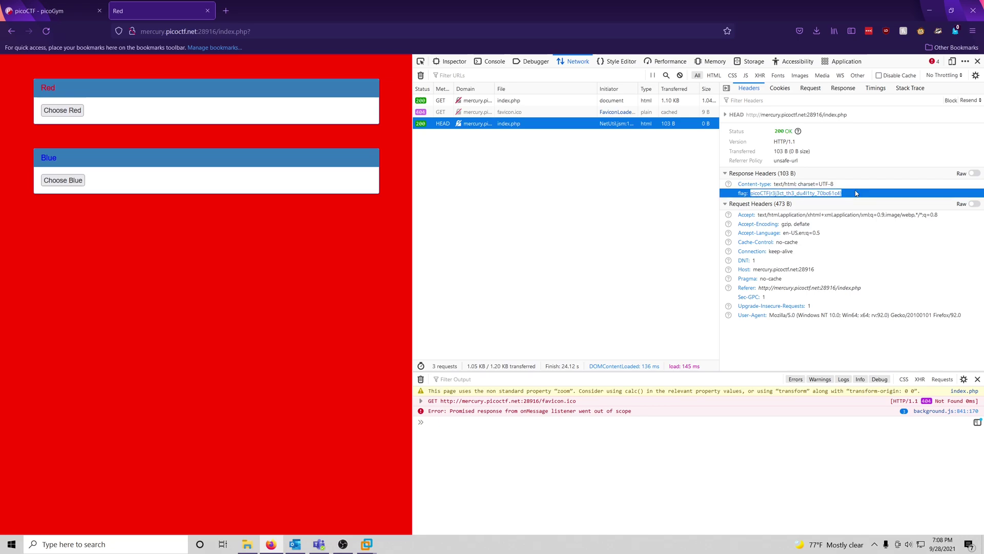
click(764, 195)
drag(751, 194, 851, 195)
right_click(826, 190)
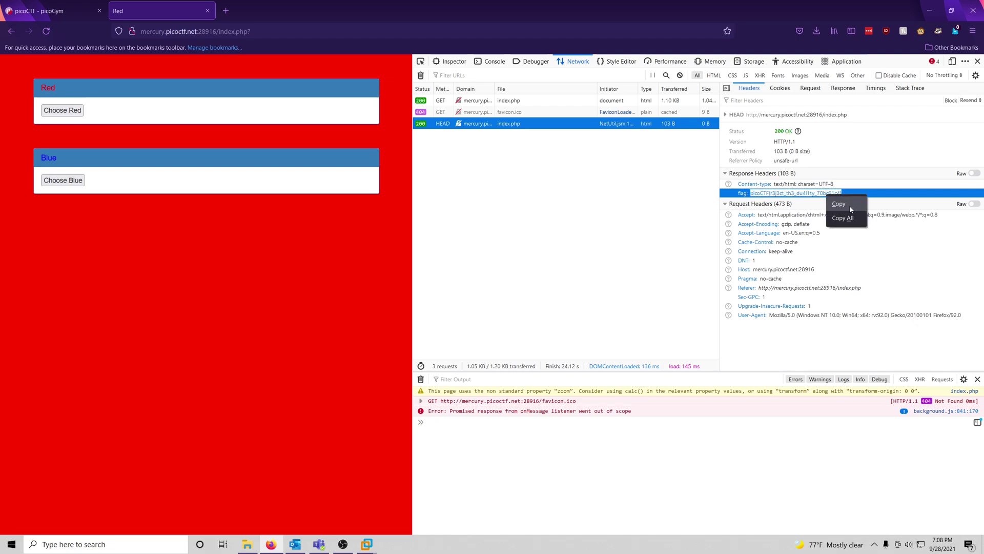
click(842, 198)
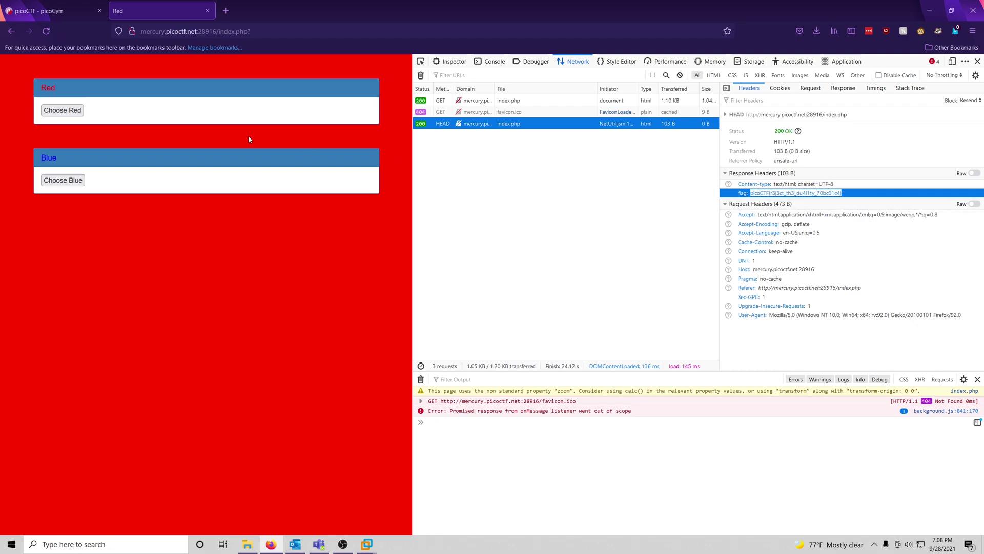
Step: Paste the copied flag into the GET aHEAD flag field and submit it
click(32, 11)
click(388, 331)
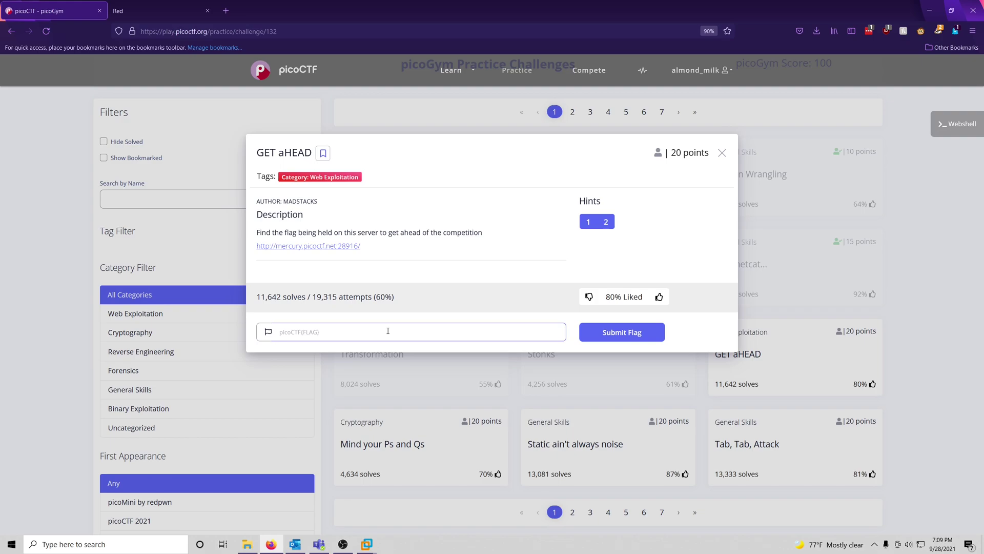
key(ctrl+v)
click(630, 340)
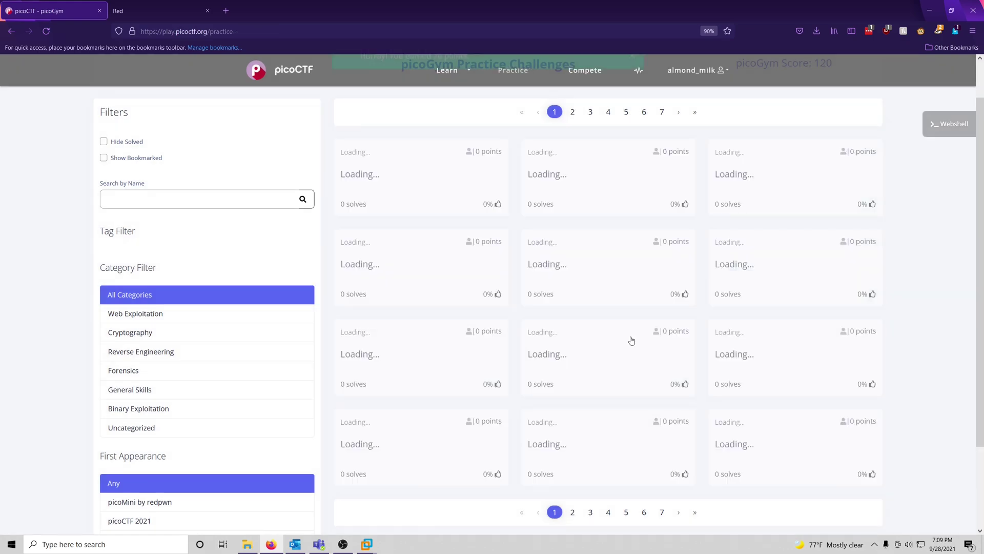